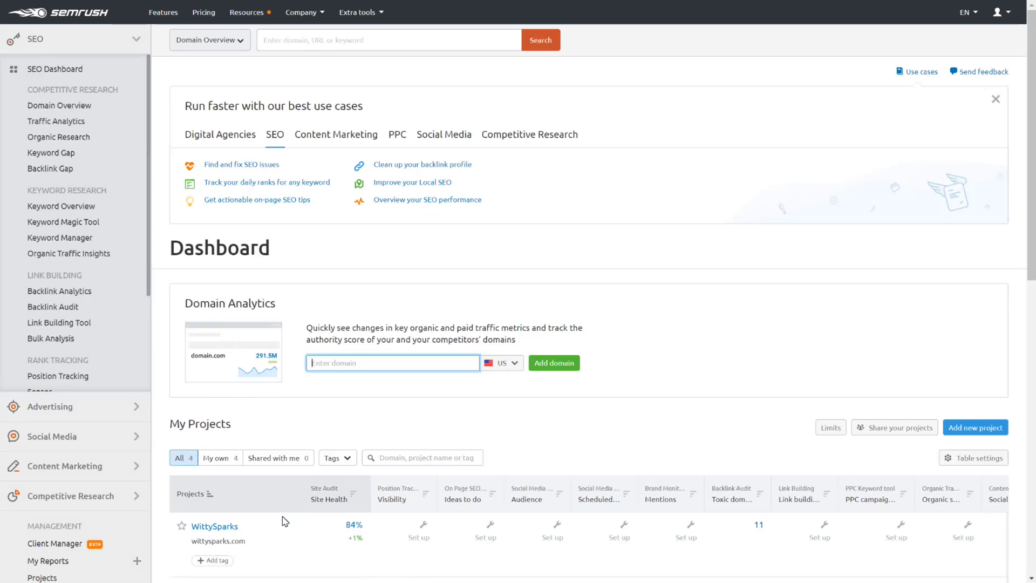
Step: Create a new project named WittySparks for the wittysparks.com domain
click(223, 528)
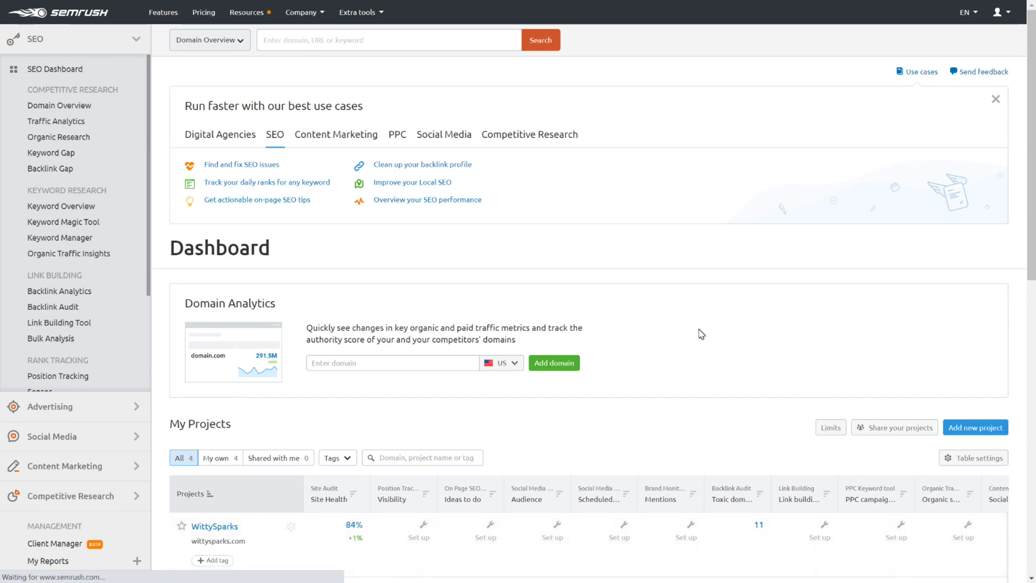
click(994, 429)
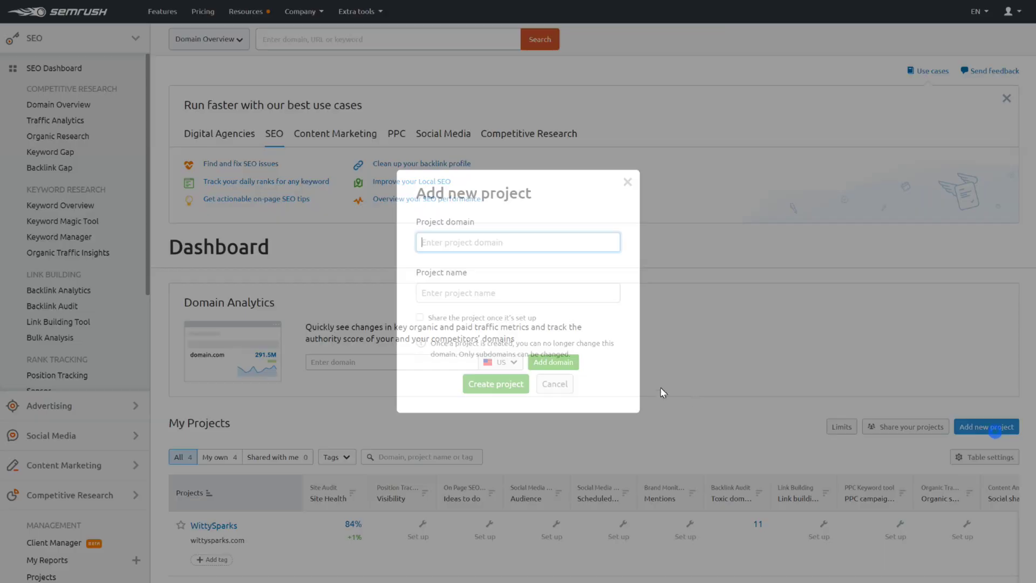
text(wittysparks.com)
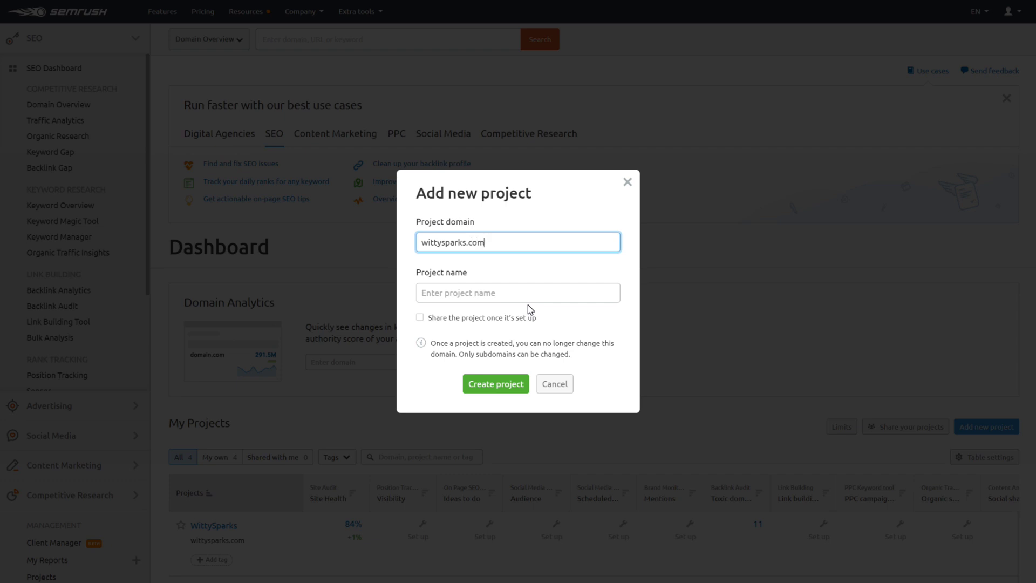
key(Tab)
text(Wi)
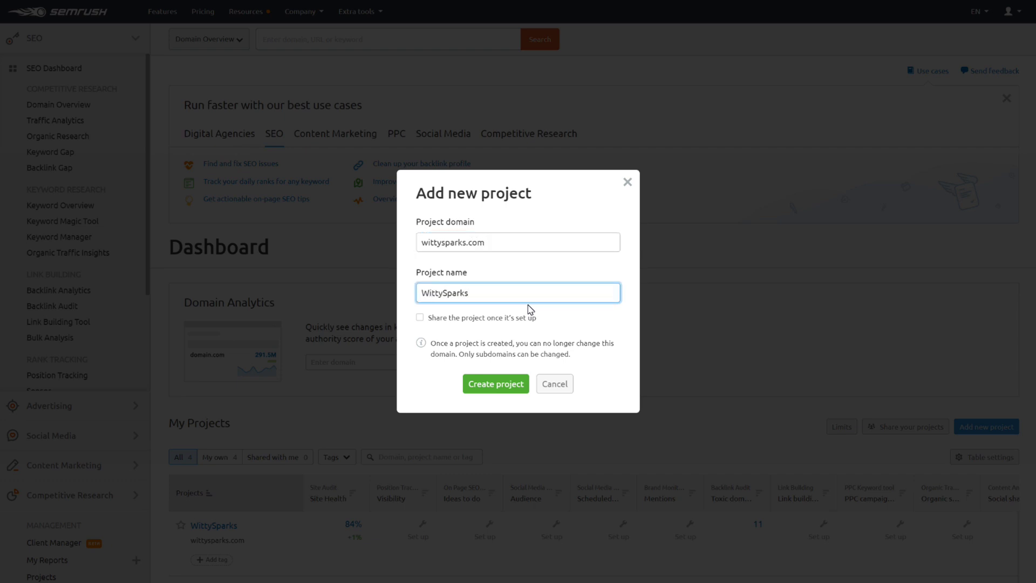
click(500, 387)
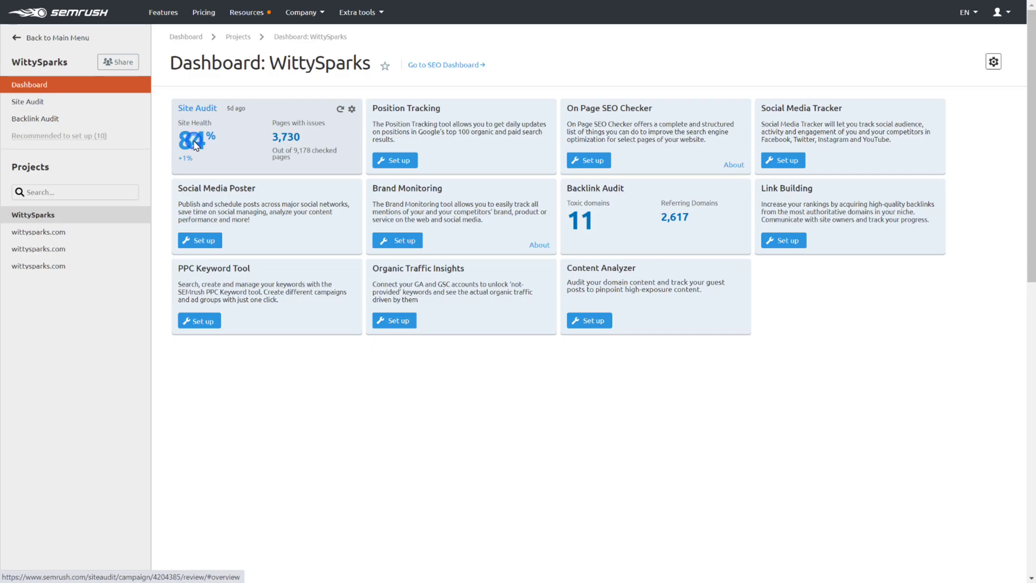
Step: Open WittySparks' Backlink Audit, review the Overall Toxicity Score, and list the 11 toxic domains' backlinks
click(195, 144)
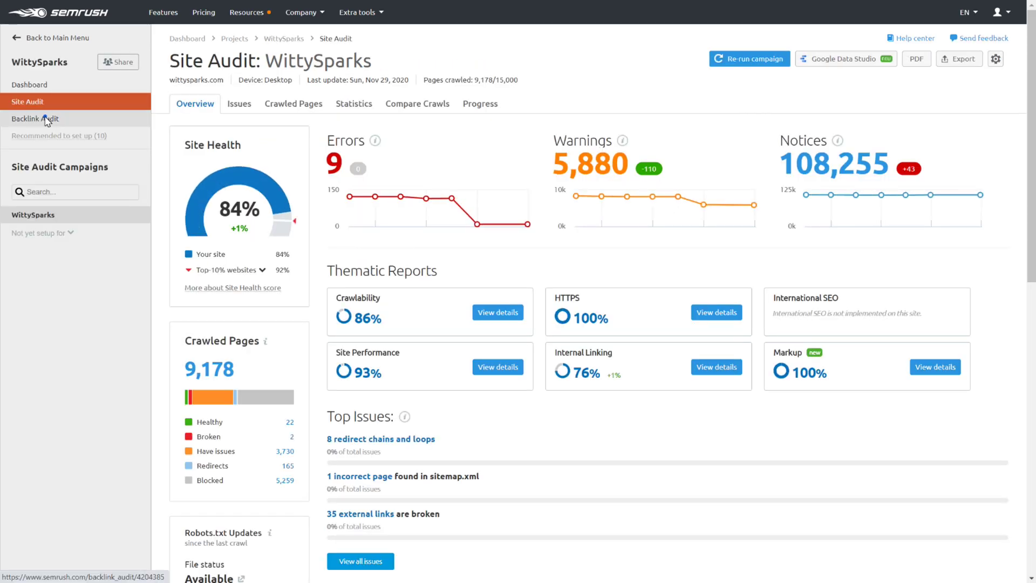
click(46, 119)
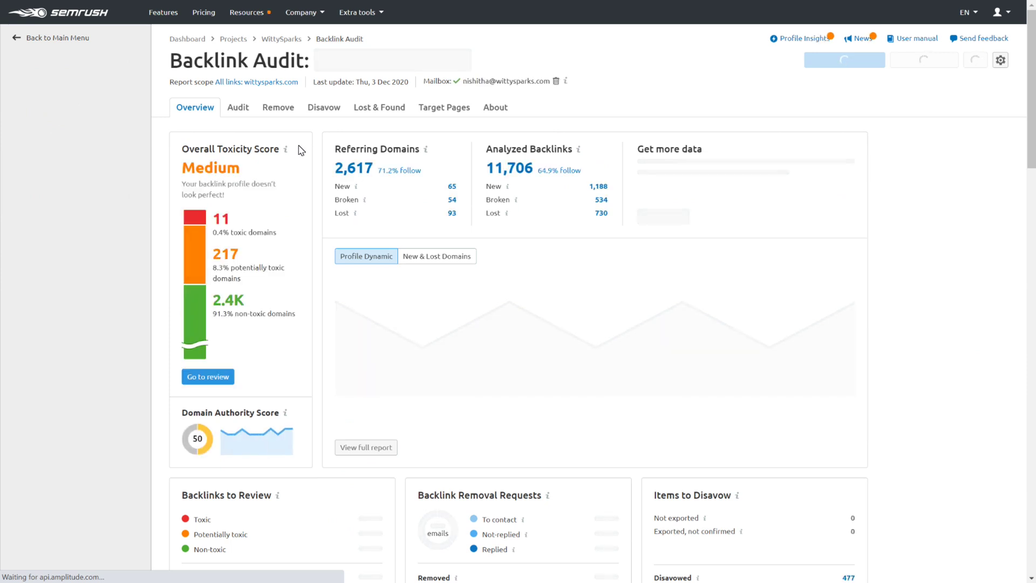
triple_click(186, 149)
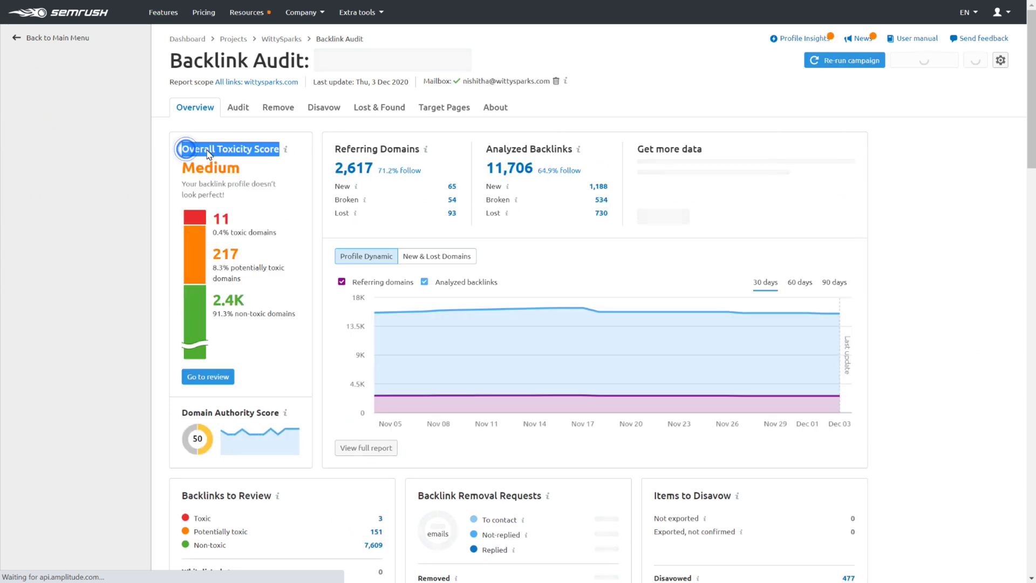
click(228, 151)
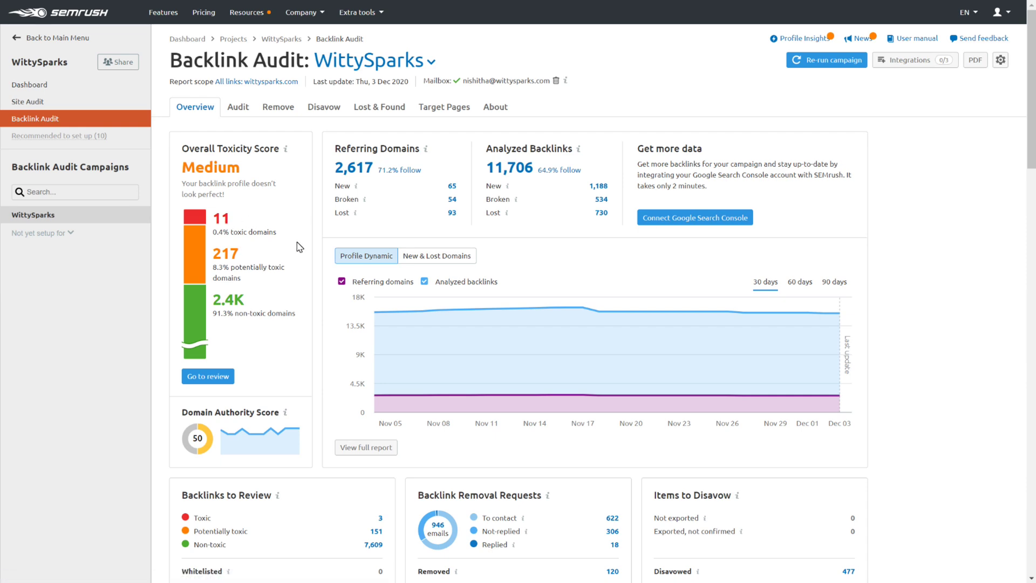
scroll(300, 247, down, 3)
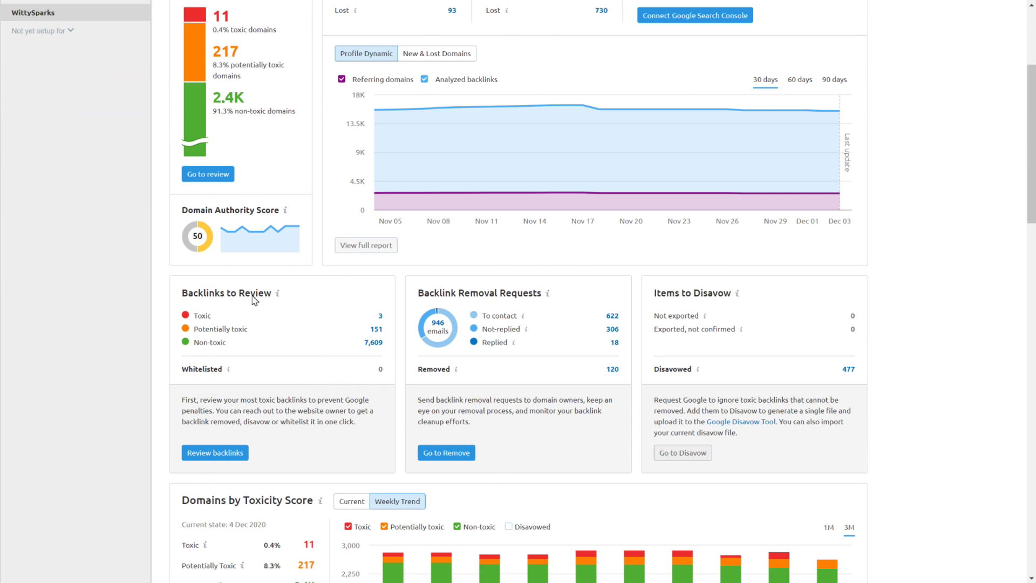
scroll(295, 328, up, 3)
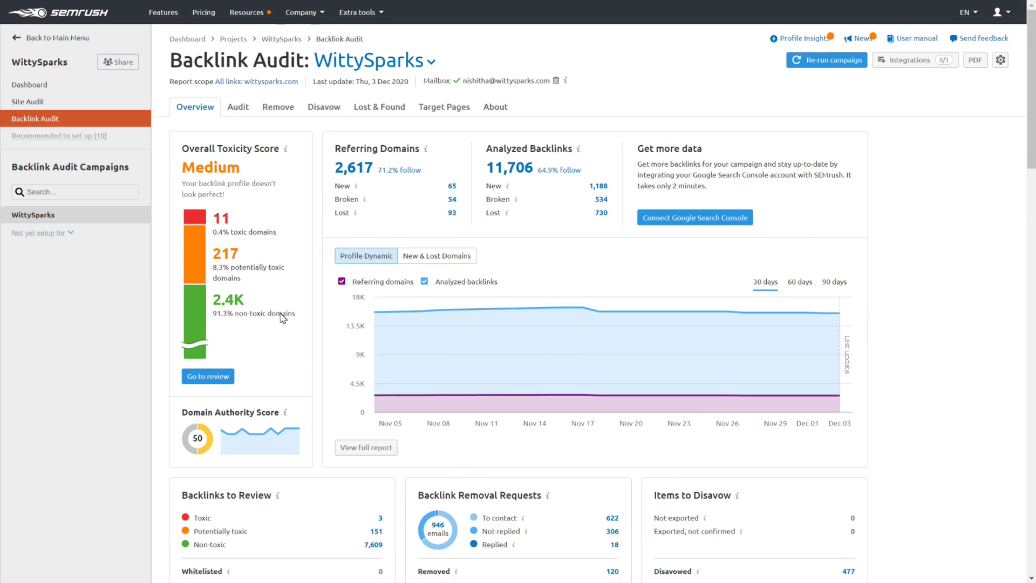
click(222, 220)
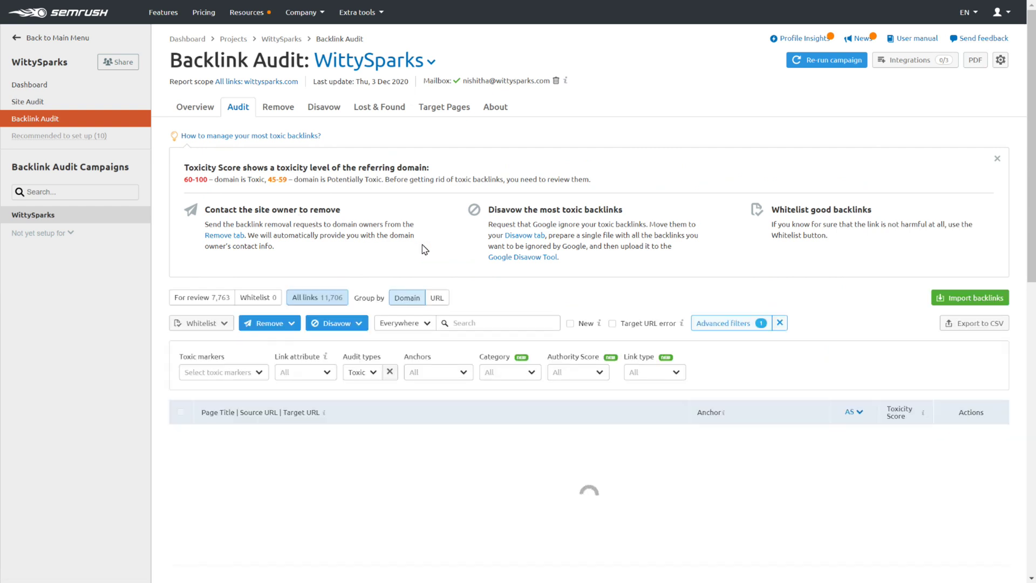
Step: Inspect the toxic markers behind a backlink's toxicity score of 64
scroll(673, 270, down, 8)
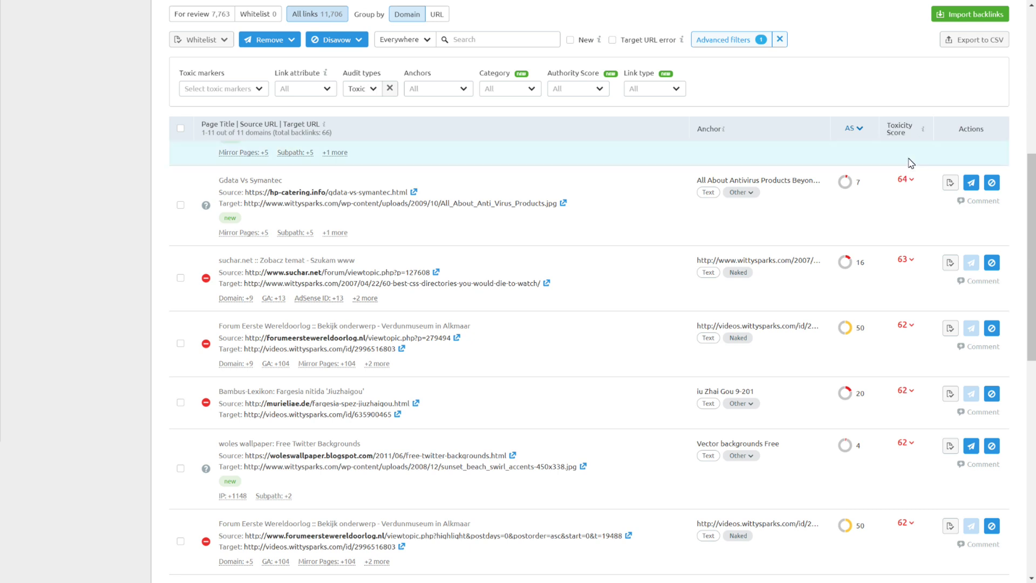
click(912, 181)
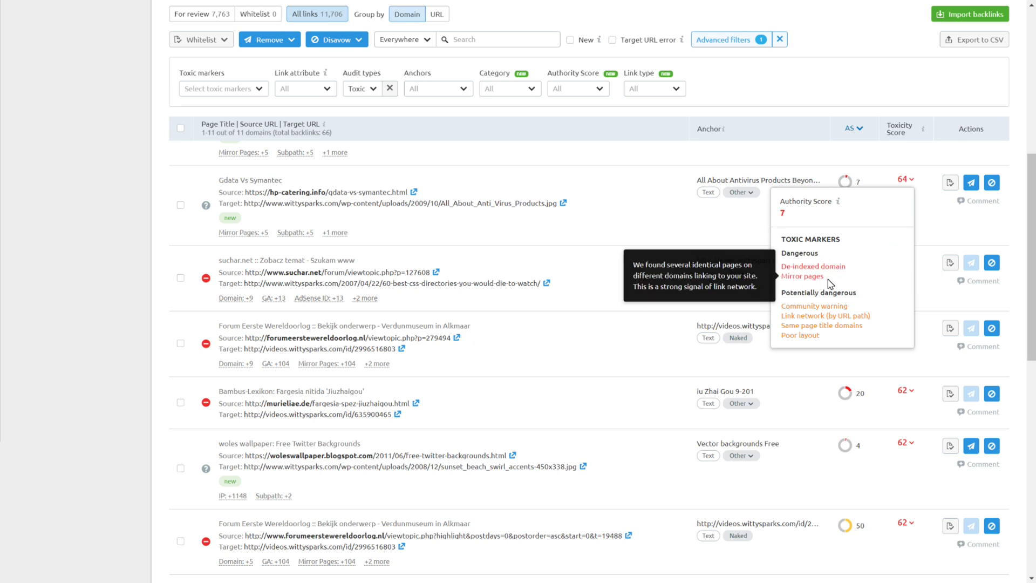
mouse_move(808, 311)
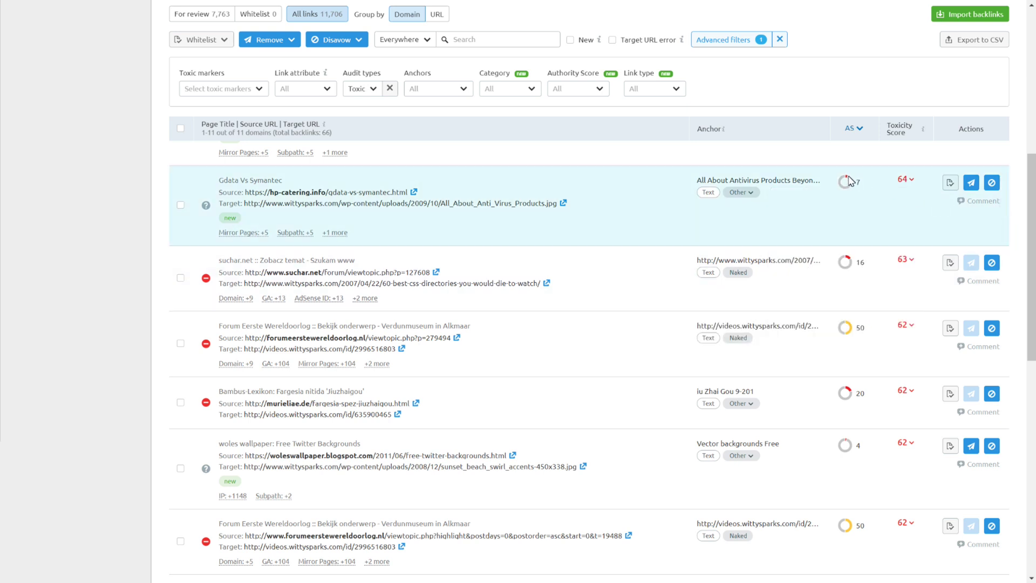
mouse_move(858, 134)
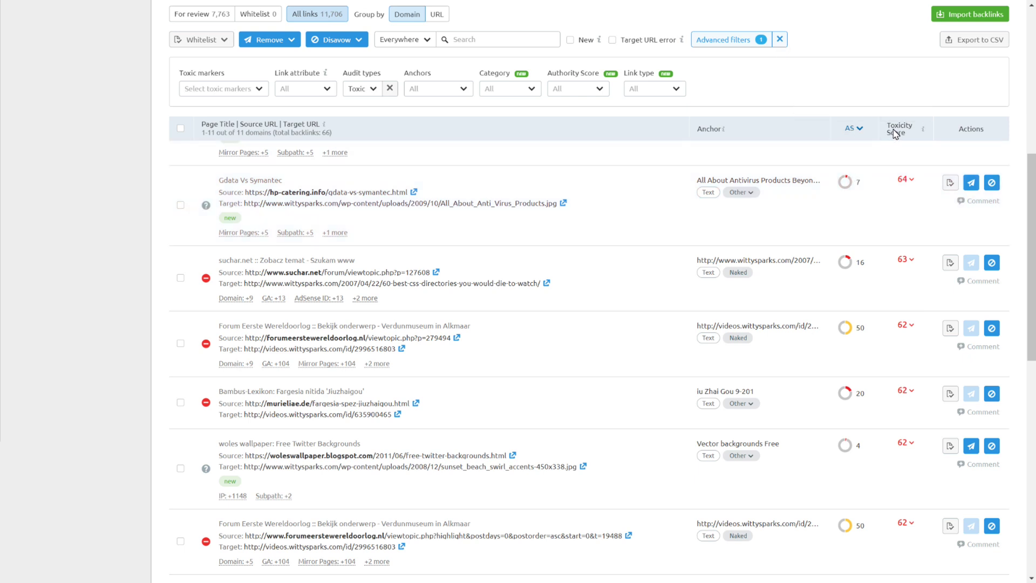
mouse_move(924, 129)
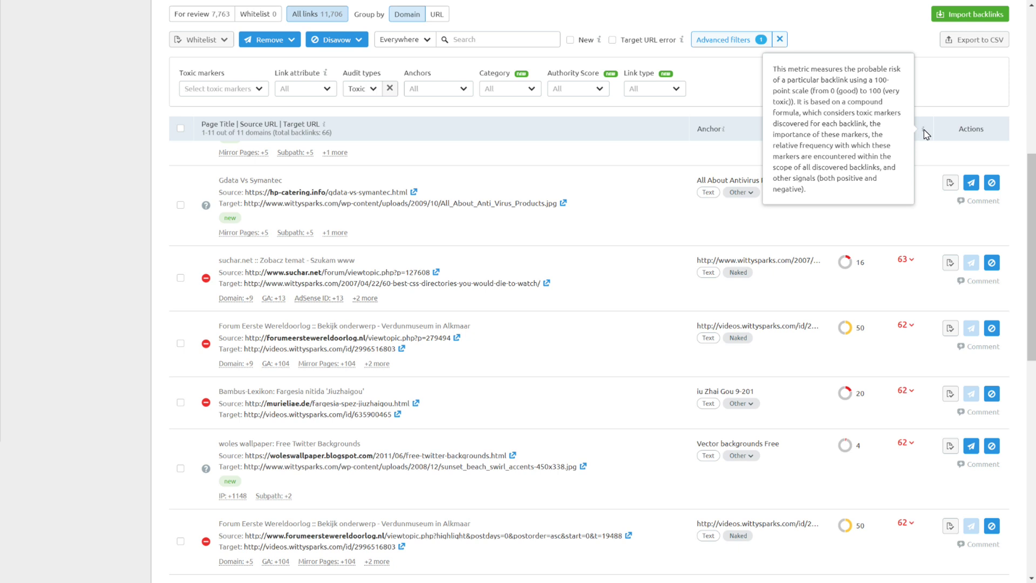
scroll(385, 360, up, 2)
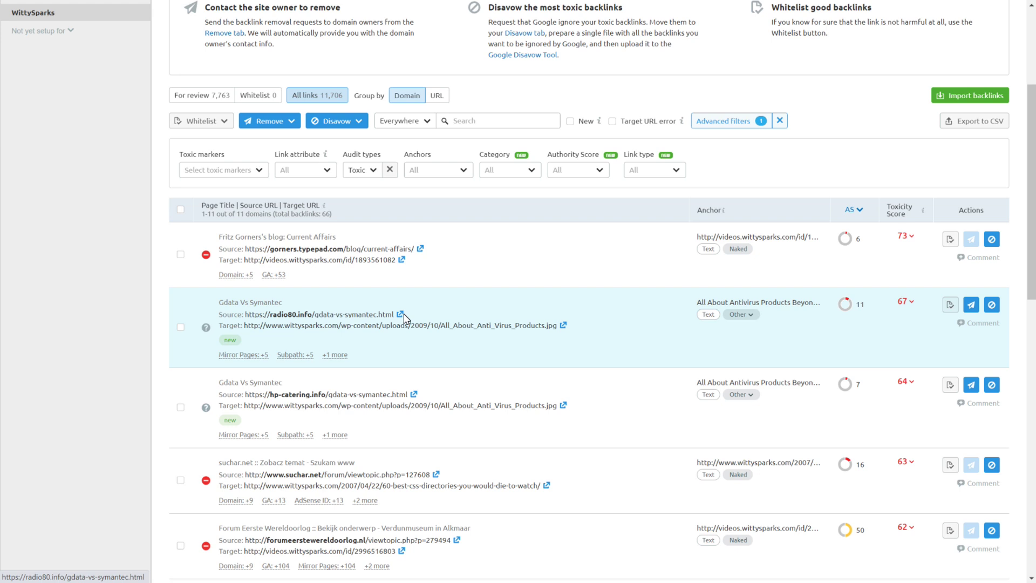
Step: Review the radio80.info source page, then close it to return to the toxic backlink list
click(402, 315)
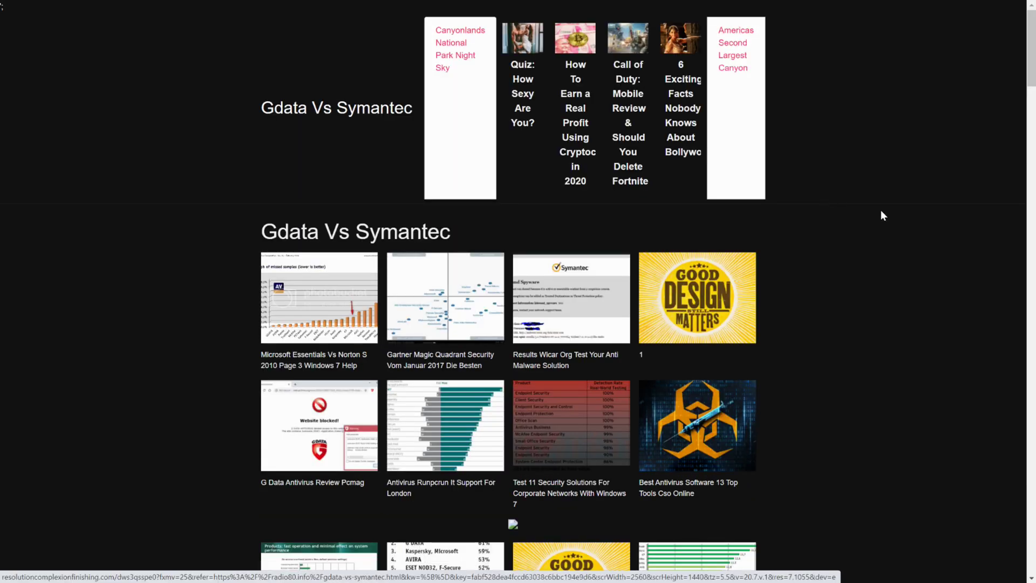
scroll(883, 214, down, 20)
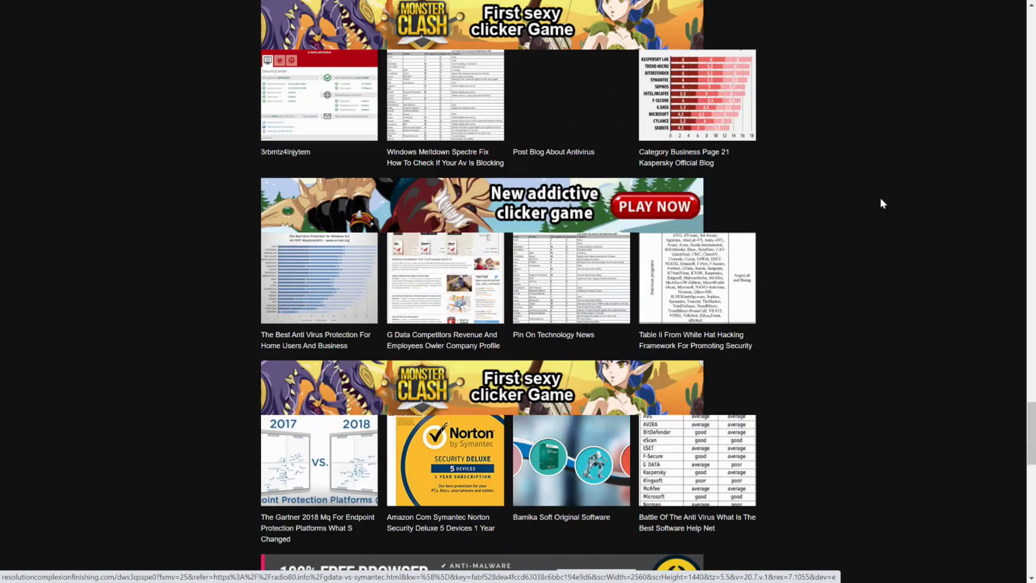
scroll(879, 198, down, 5)
scroll(880, 197, up, 15)
scroll(885, 135, down, 10)
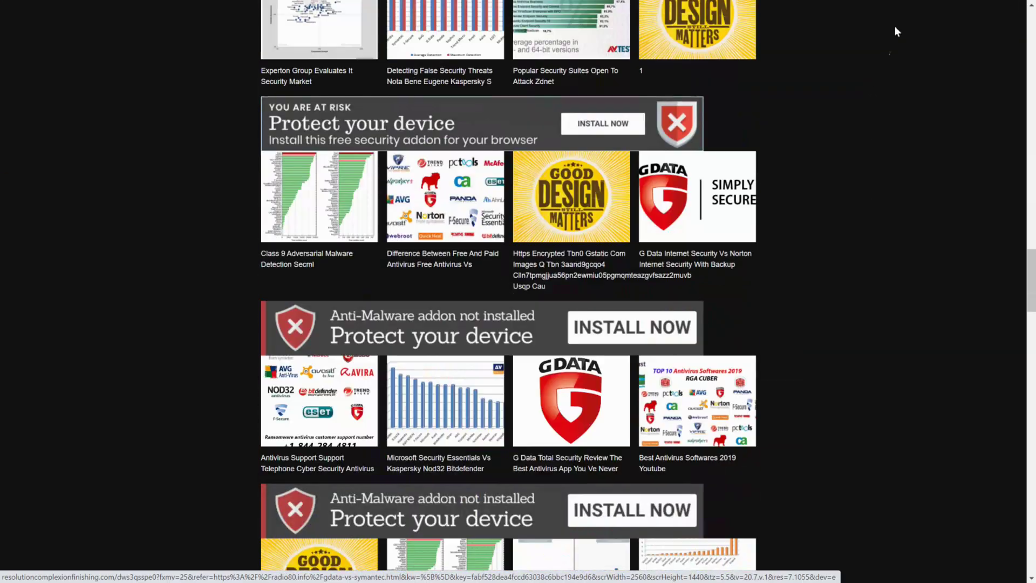
key(ctrl+w)
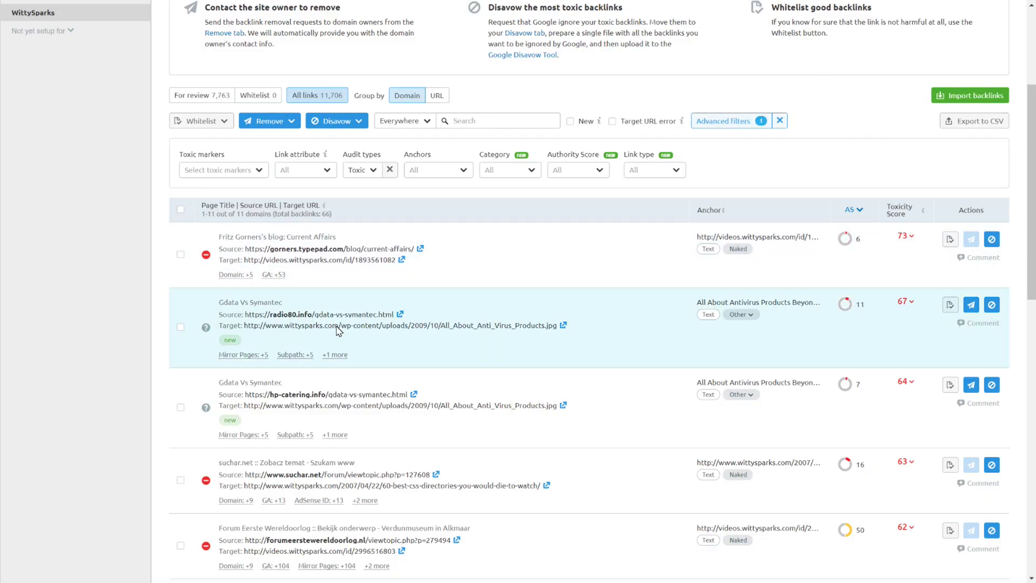
Step: Move the radio80.info backlink to the Remove list by exact URL
click(181, 328)
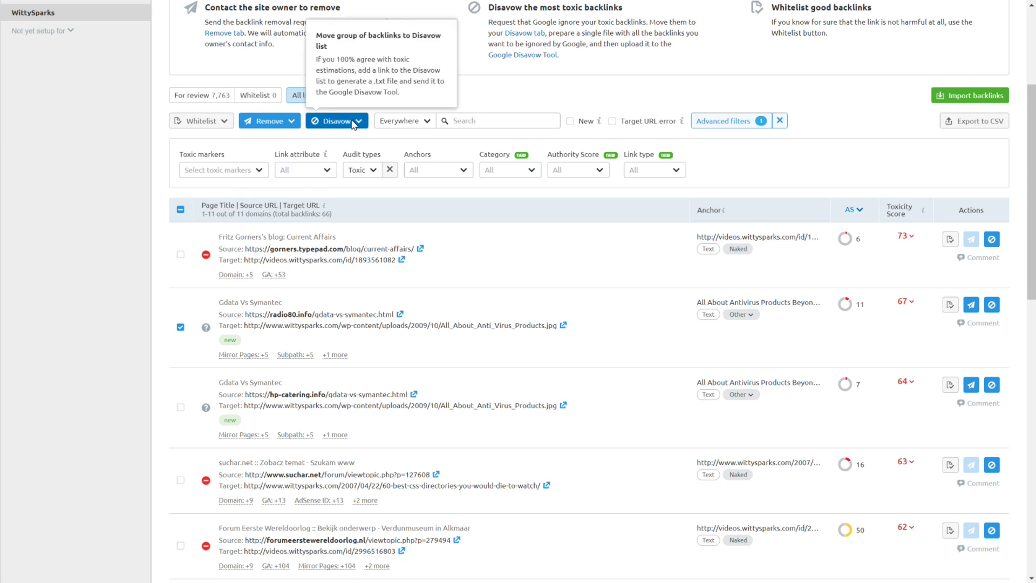
click(282, 125)
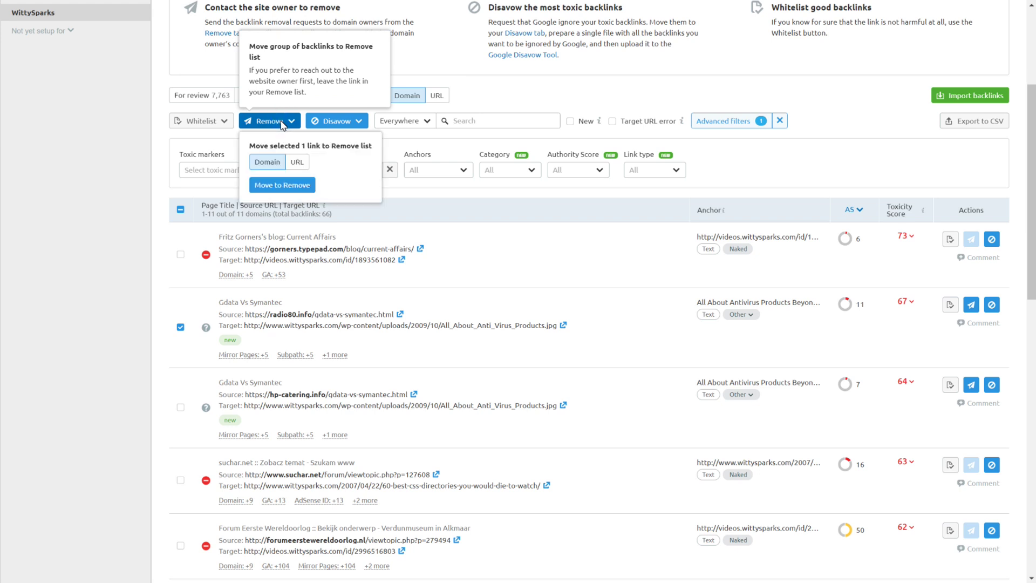
click(296, 165)
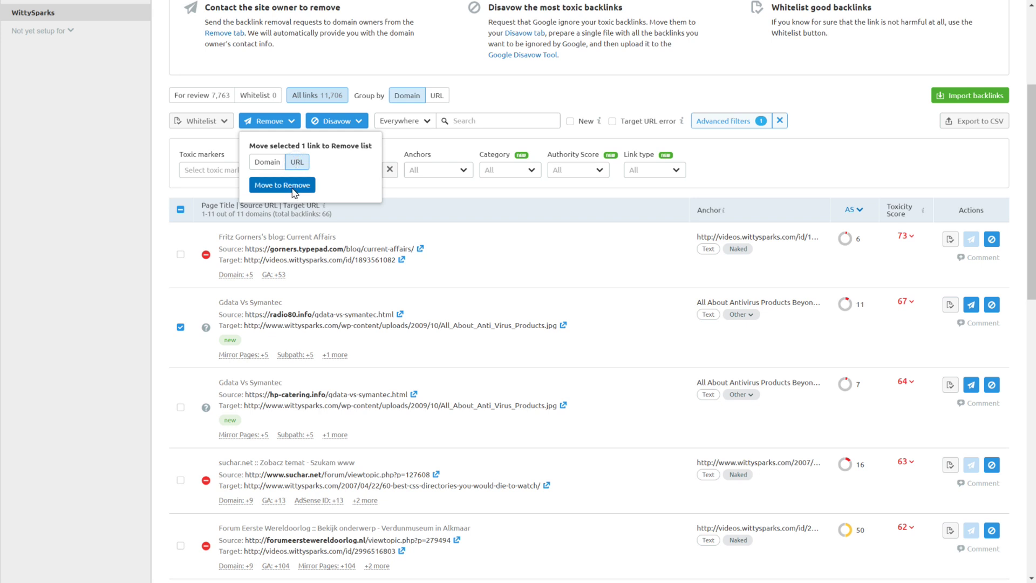
click(282, 185)
Step: Search the Remove list for radio80 and start its removal e-mail
scroll(295, 108, up, 4)
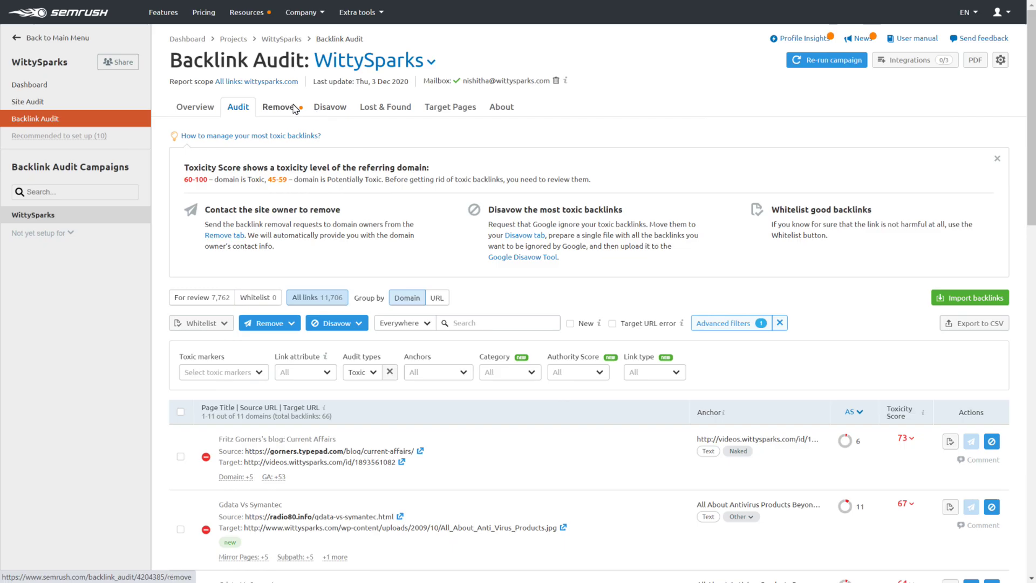
click(278, 106)
click(484, 254)
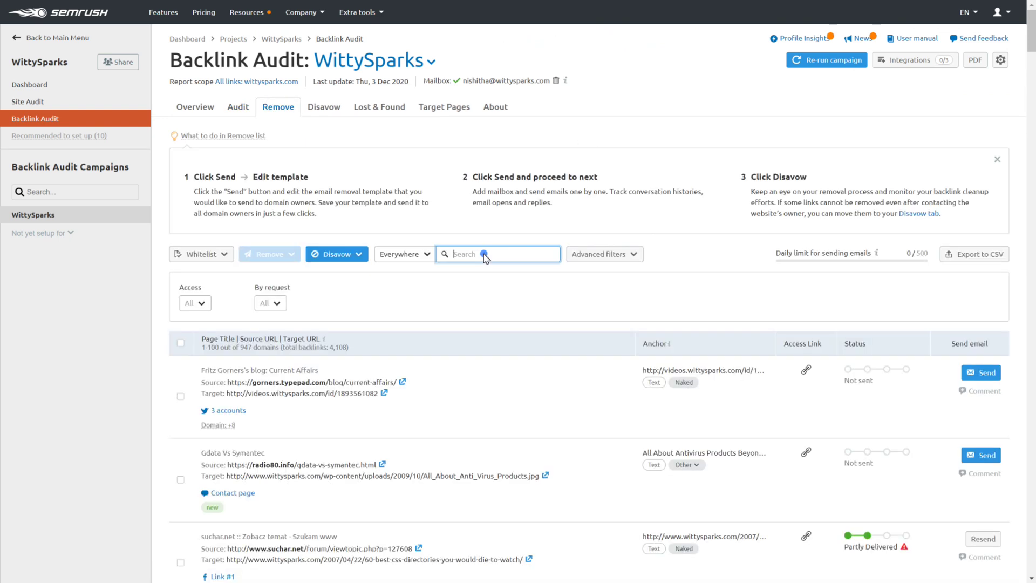
text(radio80)
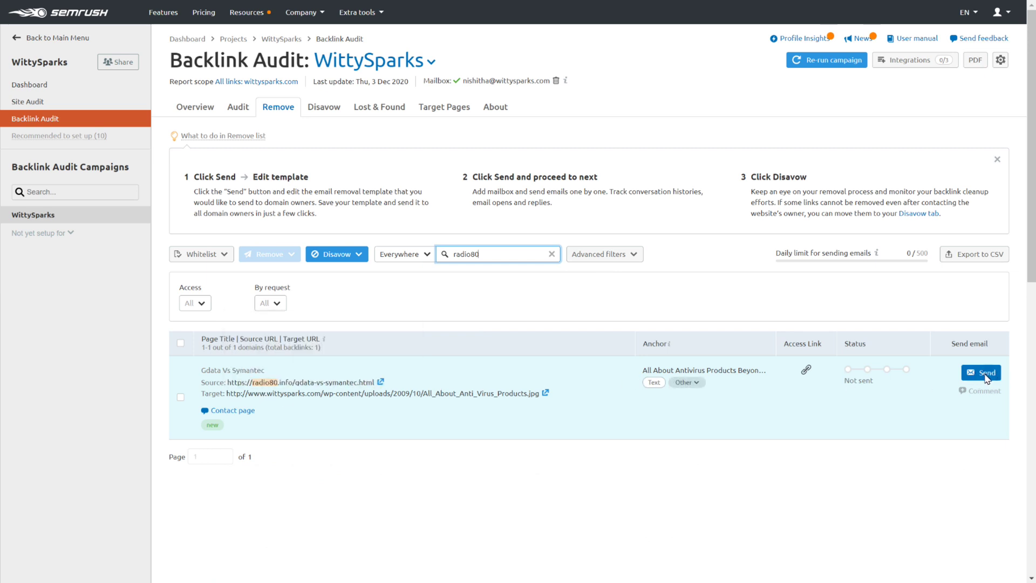
click(994, 381)
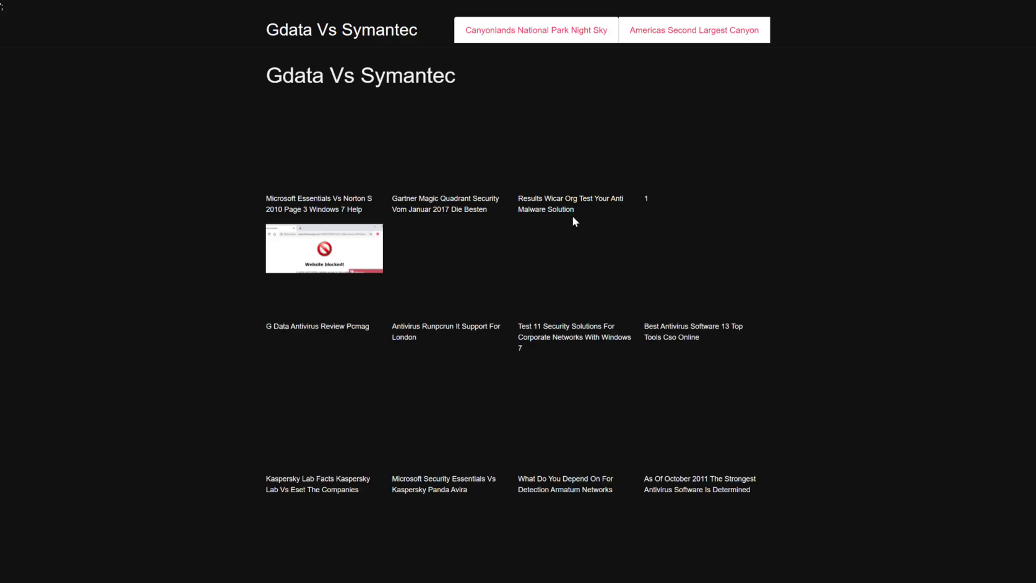
Step: Go to radio80.info's Contact page via its footer link
scroll(839, 229, down, 10)
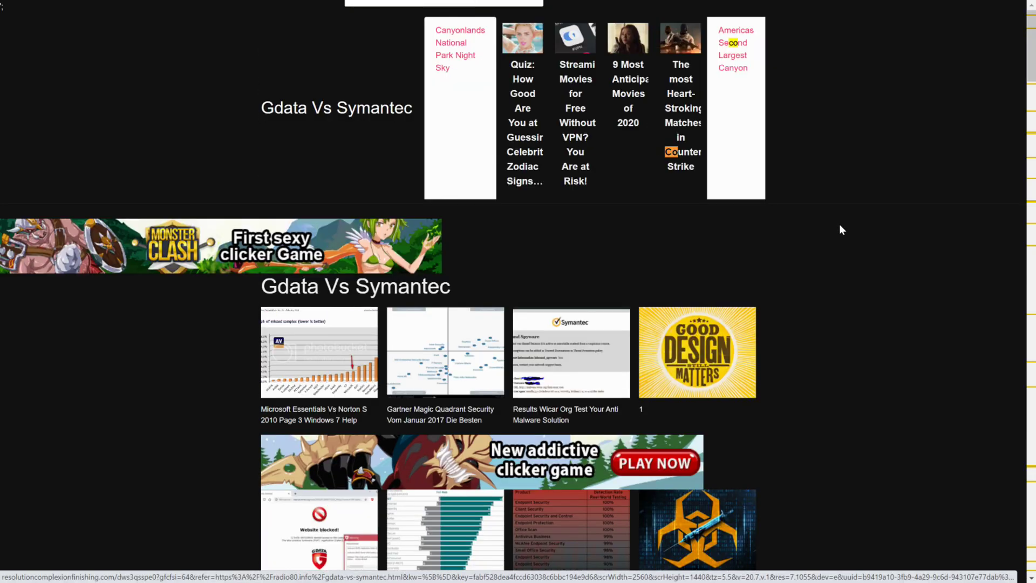
key(Return)
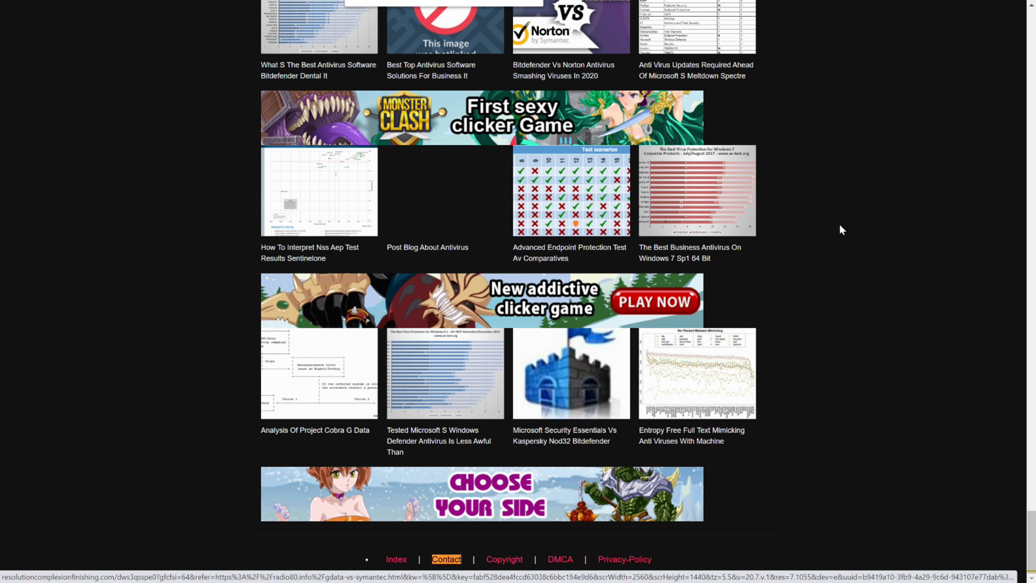
click(446, 560)
Step: Copy the site's contact e-mail address into the removal e-mail's recipient field
drag(197, 156, 288, 164)
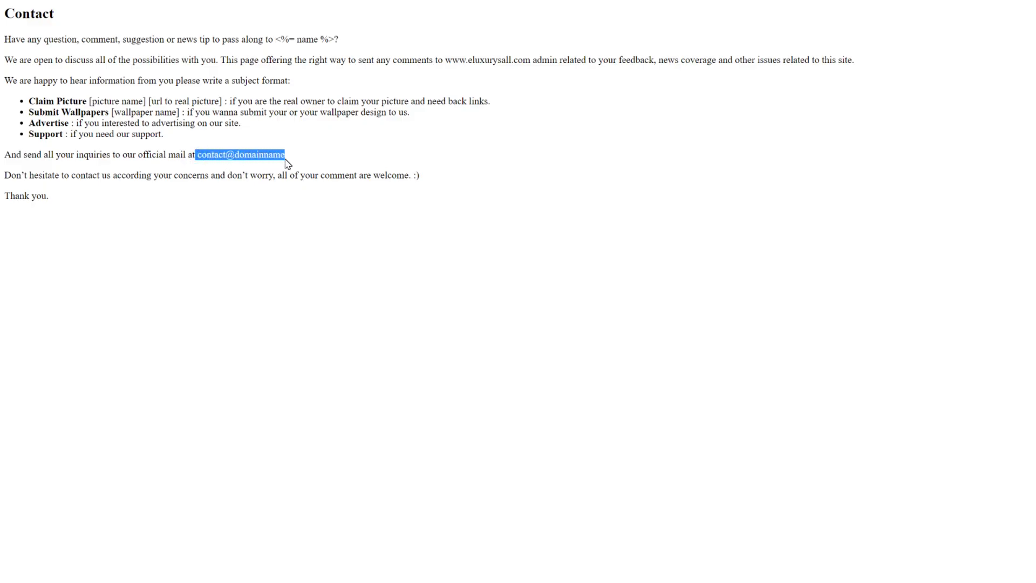
click(298, 160)
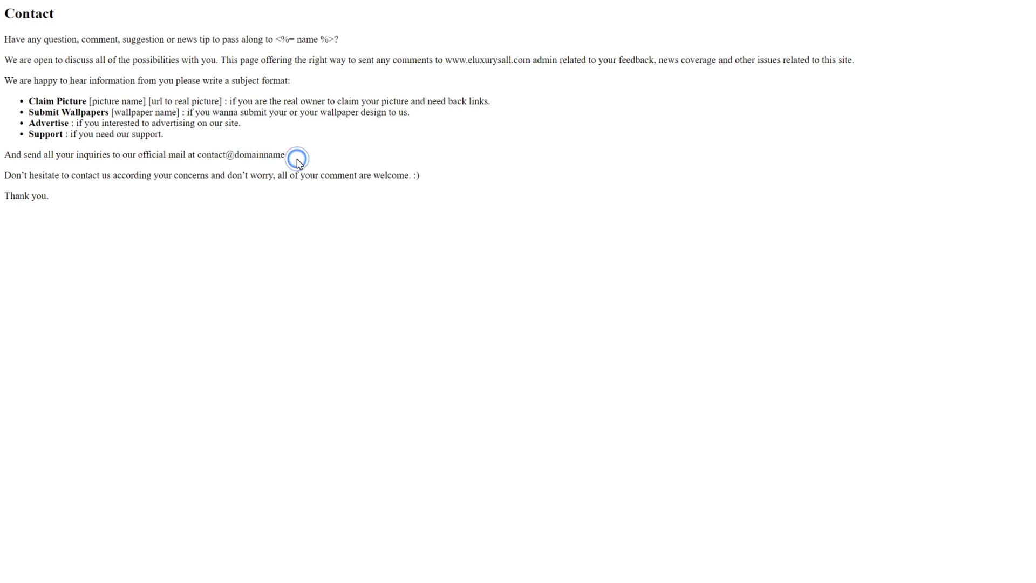
drag(198, 157, 324, 161)
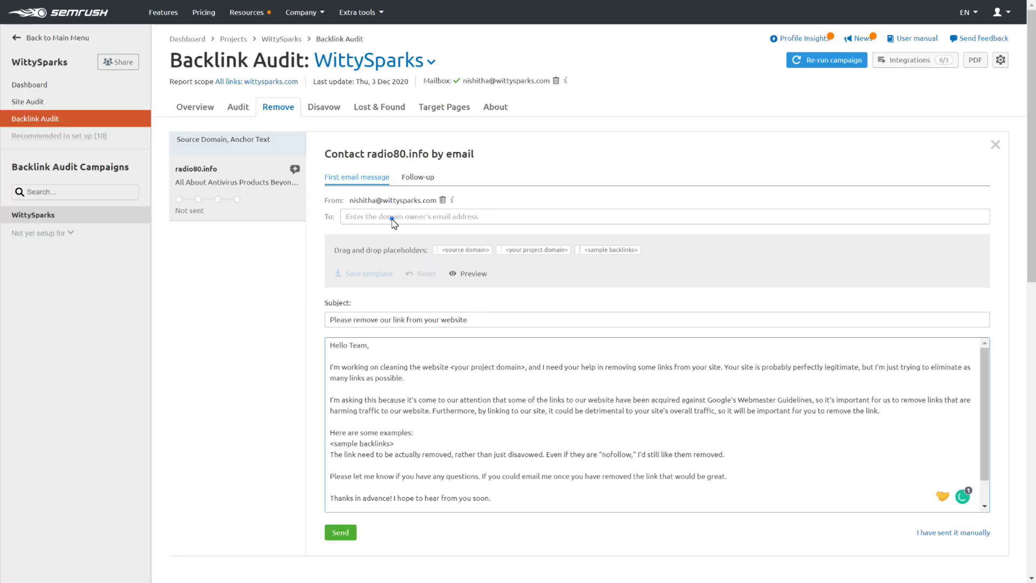
click(537, 213)
key(ctrl+v)
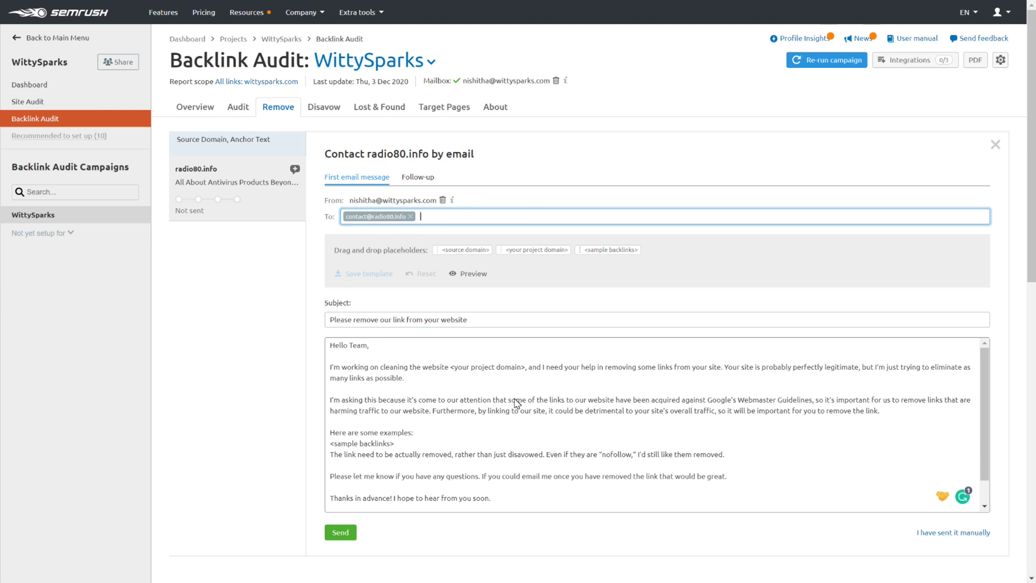
Step: Preview the filled-in removal e-mail, send it to radio80.info, and return to the Remove list
scroll(494, 406, down, 2)
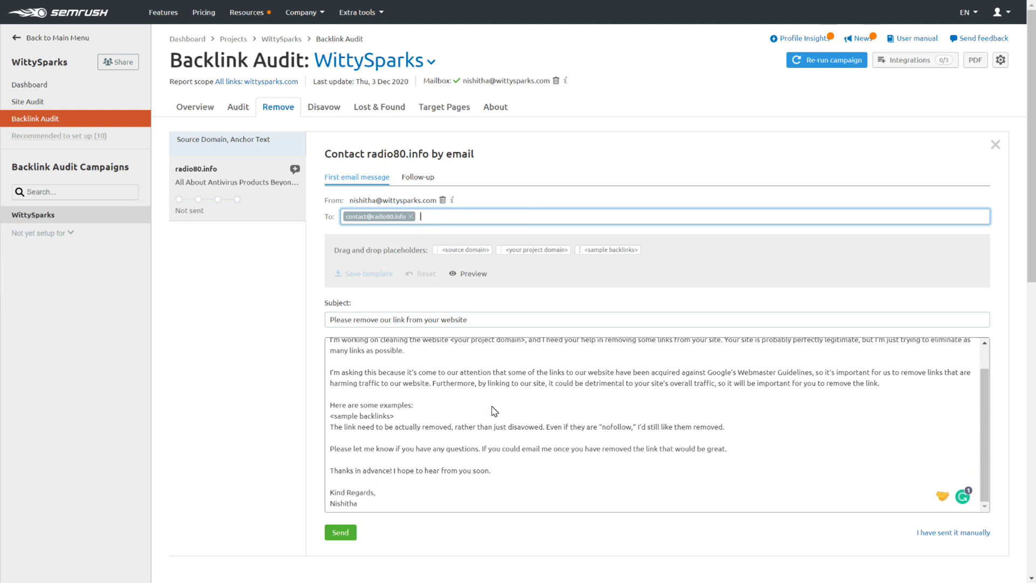
scroll(494, 406, up, 2)
click(467, 274)
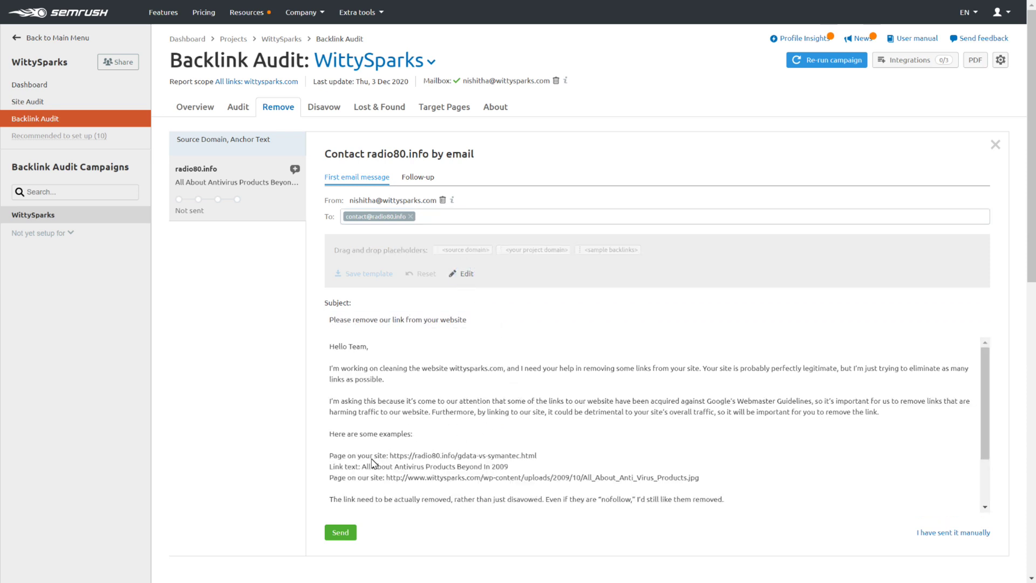
drag(331, 457, 701, 480)
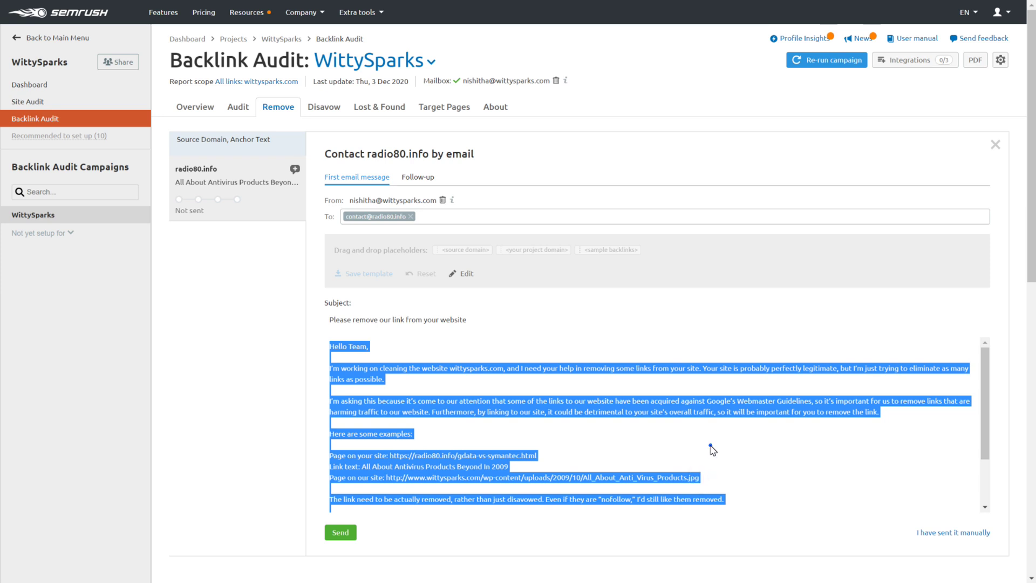
click(465, 274)
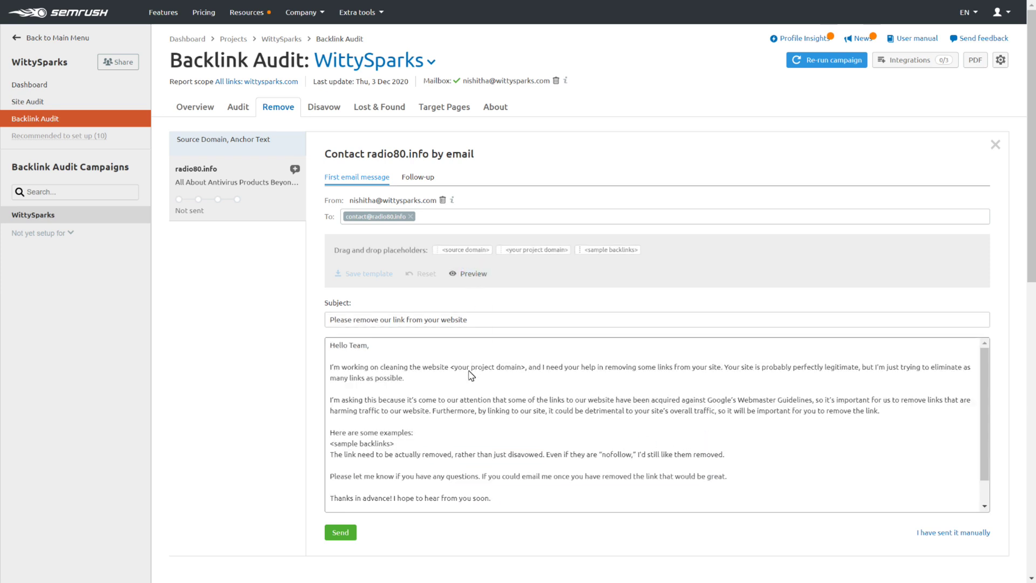
click(346, 533)
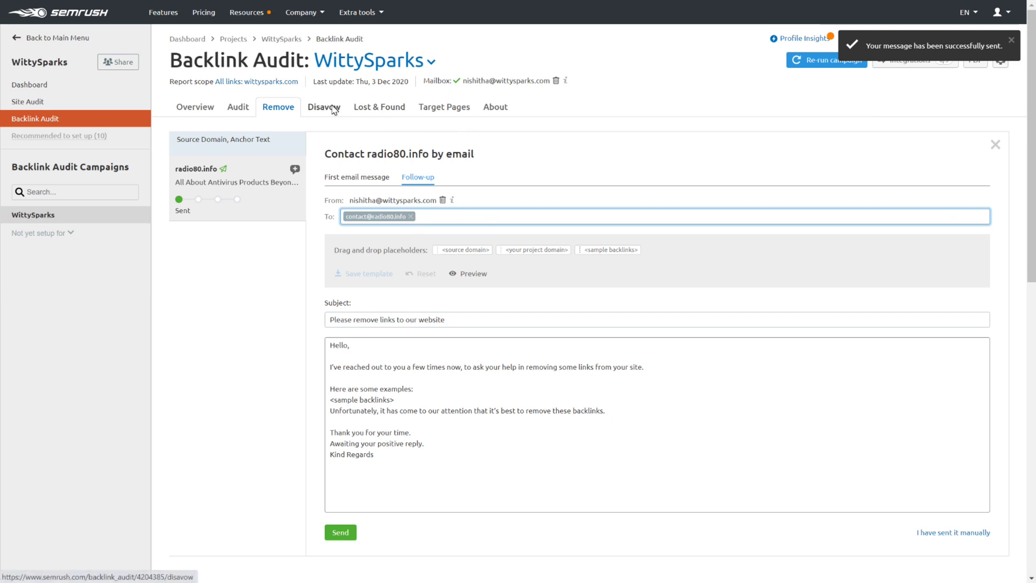
click(277, 107)
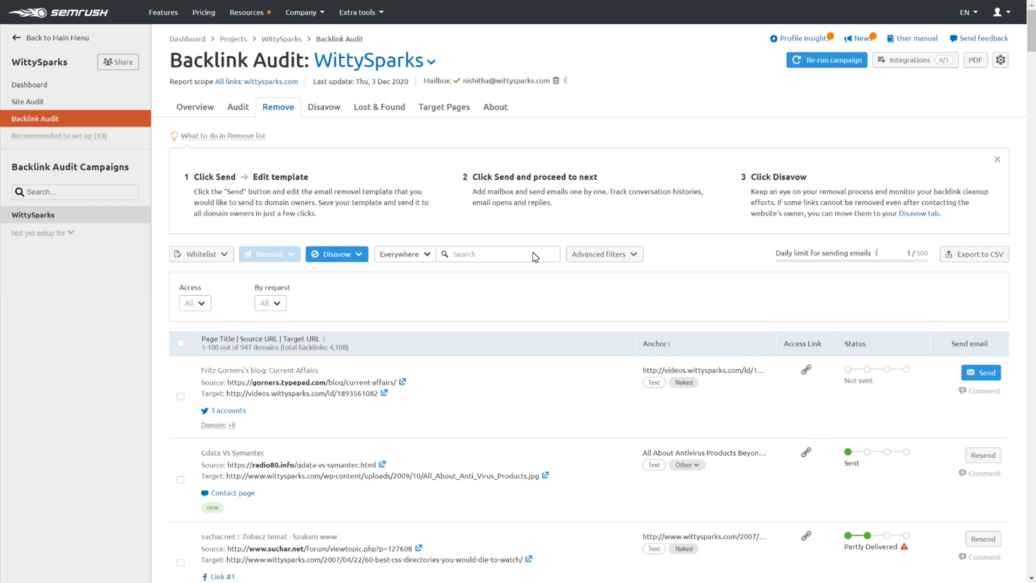
Step: Move the Not delivered agenda.co.il backlink to the Disavow list by URL
scroll(534, 256, down, 4)
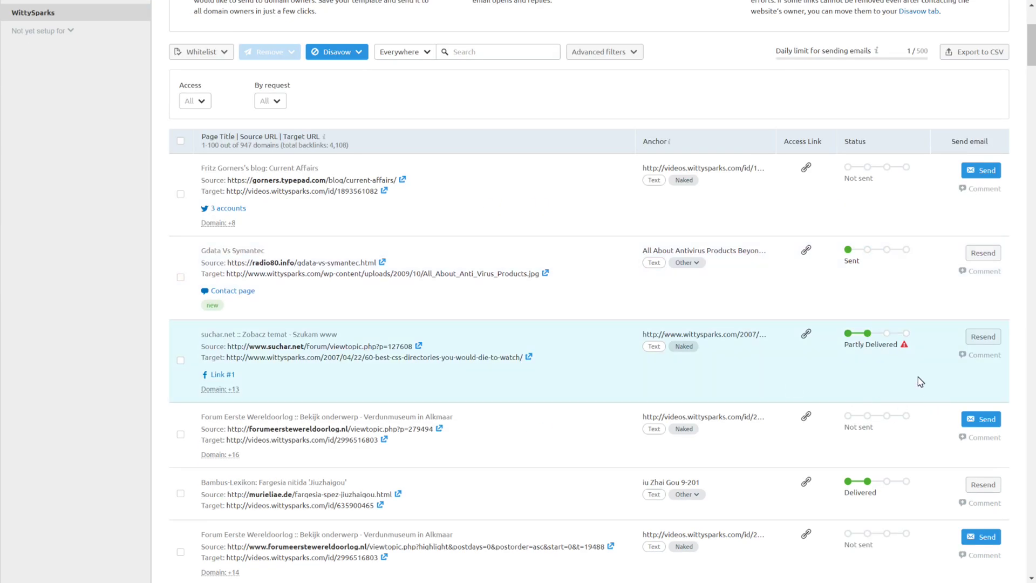
scroll(890, 369, down, 10)
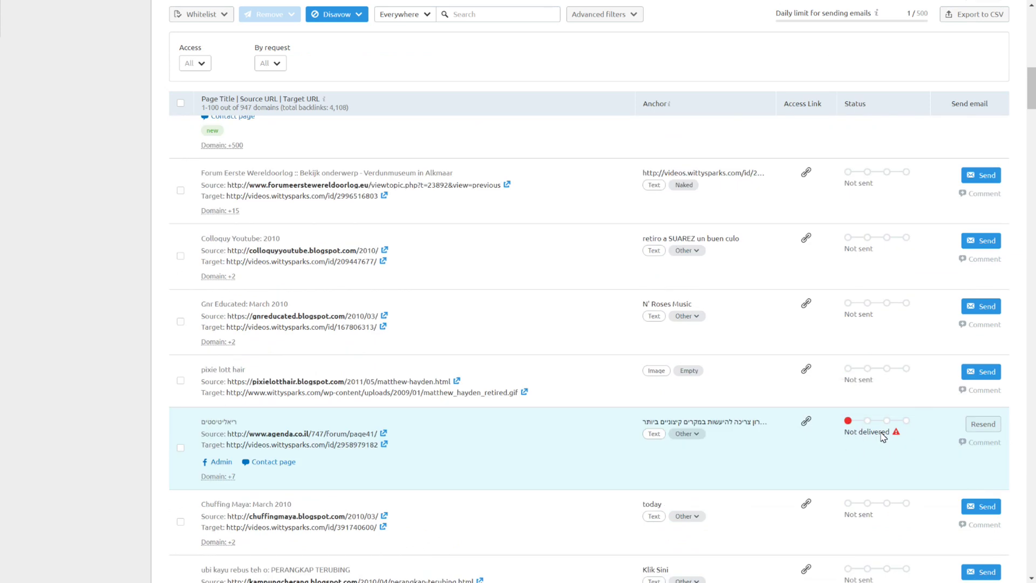
click(181, 448)
click(357, 16)
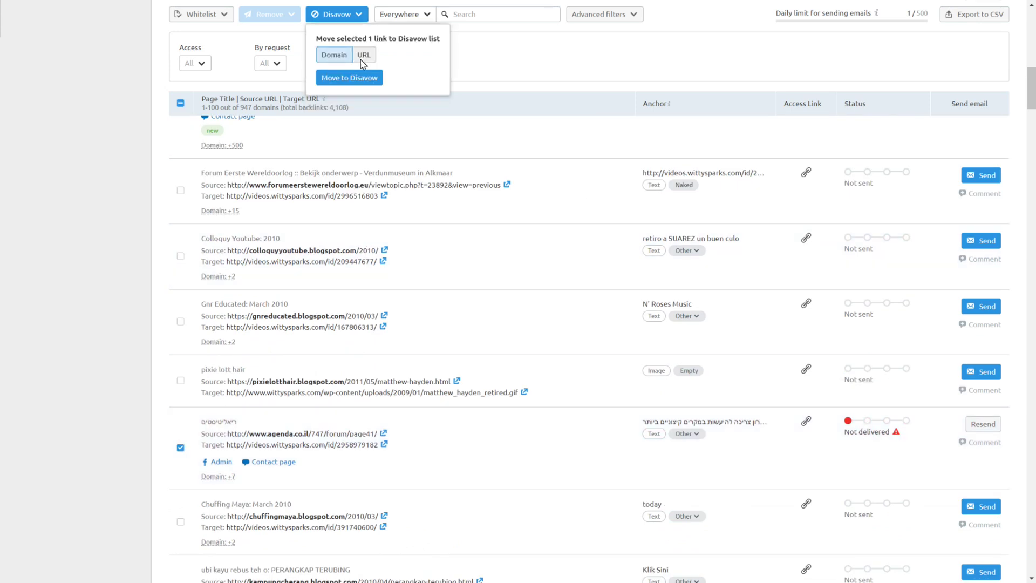
click(364, 56)
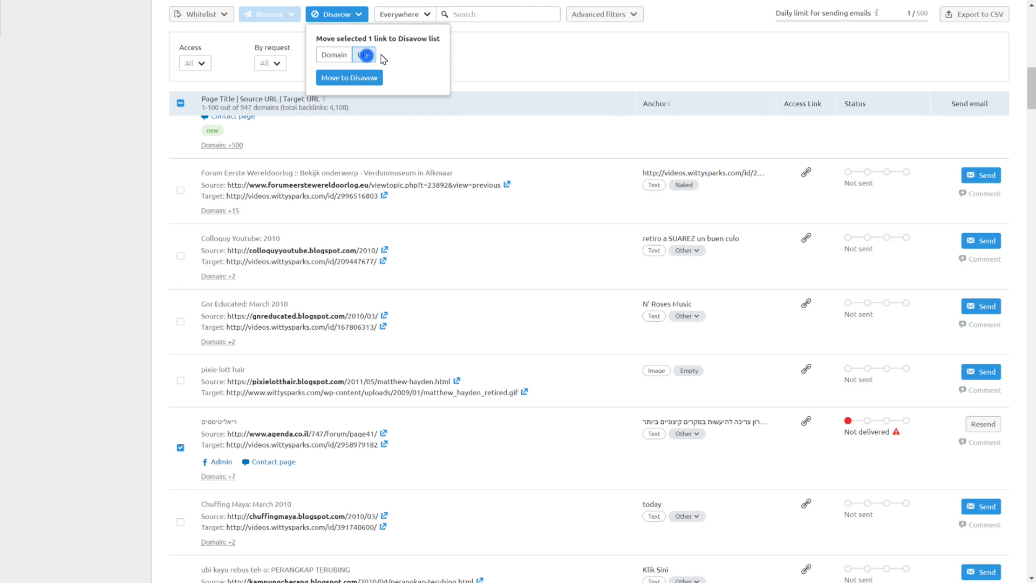
click(363, 81)
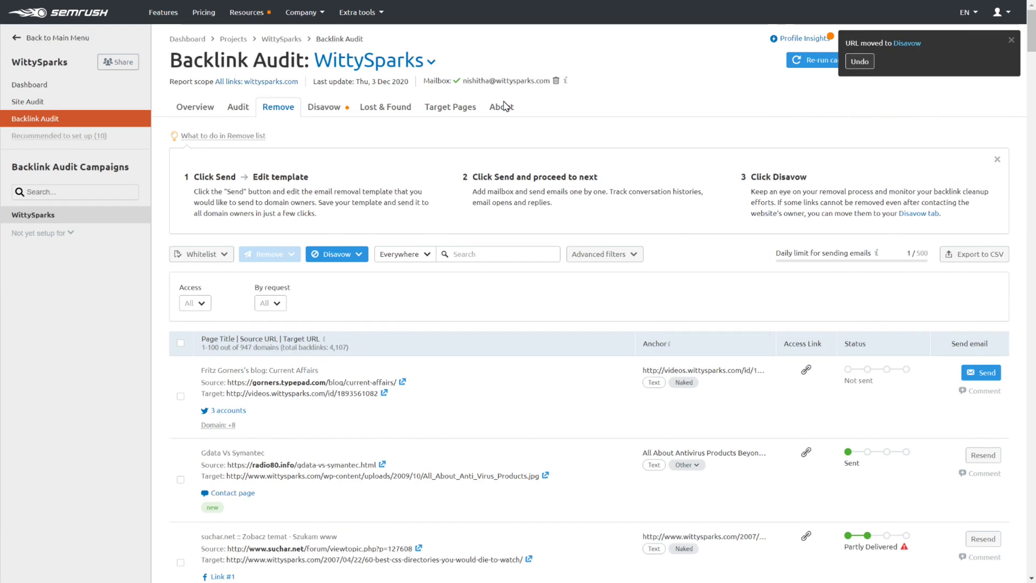
click(325, 108)
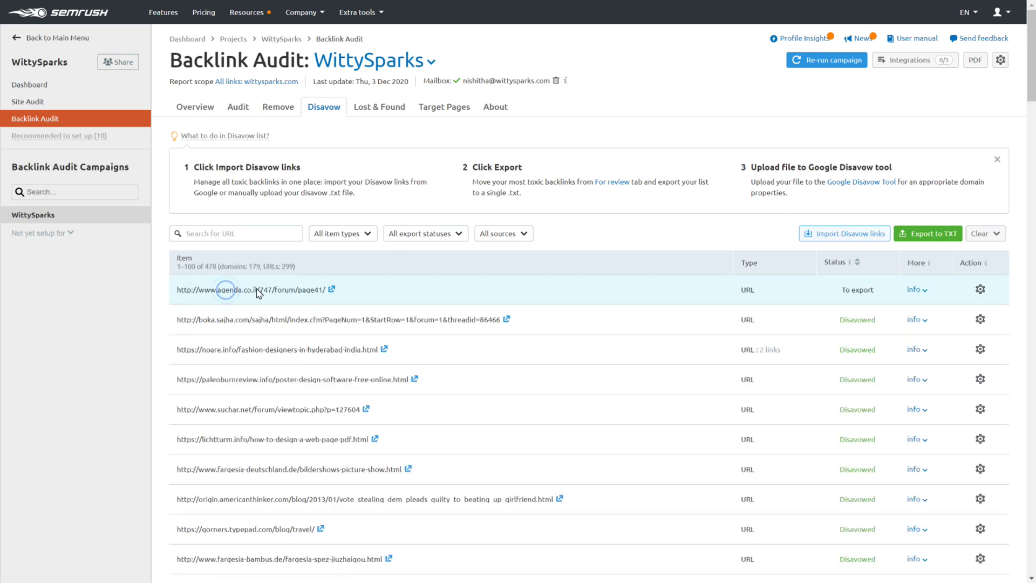
Step: Export the disavow list to TXT and open Google's Disavow Tool in a new tab
click(933, 229)
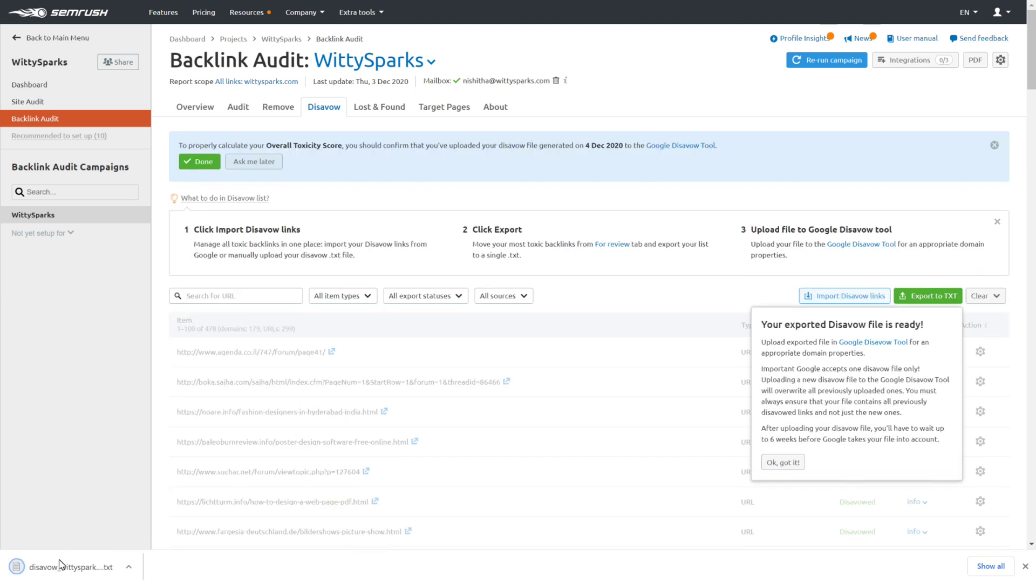
click(824, 137)
right_click(680, 149)
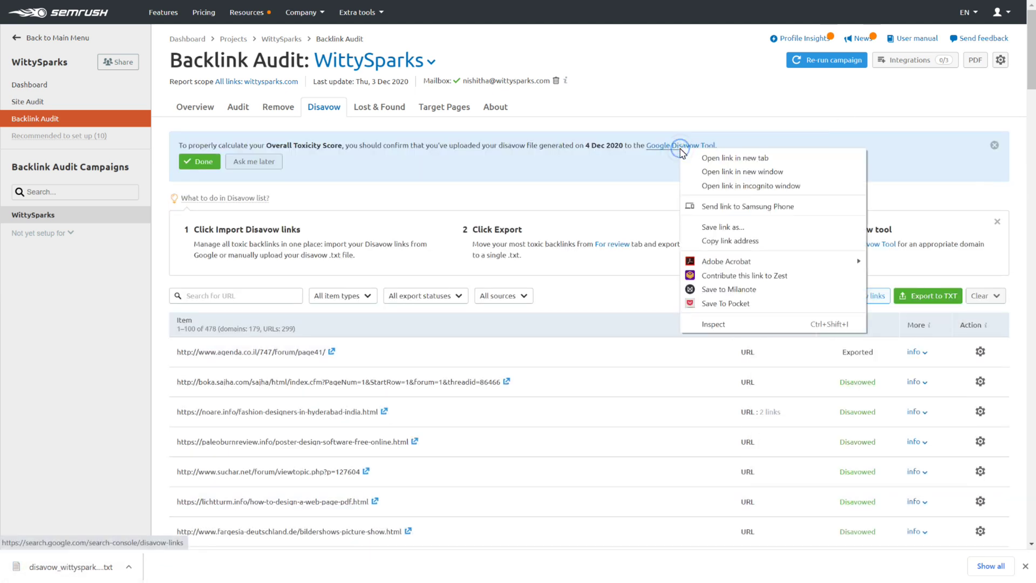
click(704, 157)
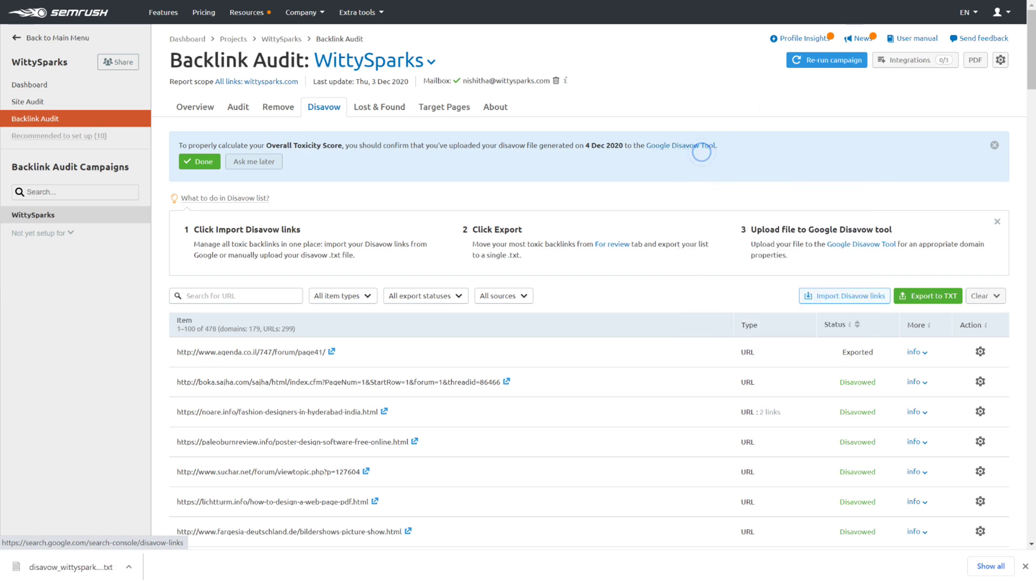
key(ctrl+Tab)
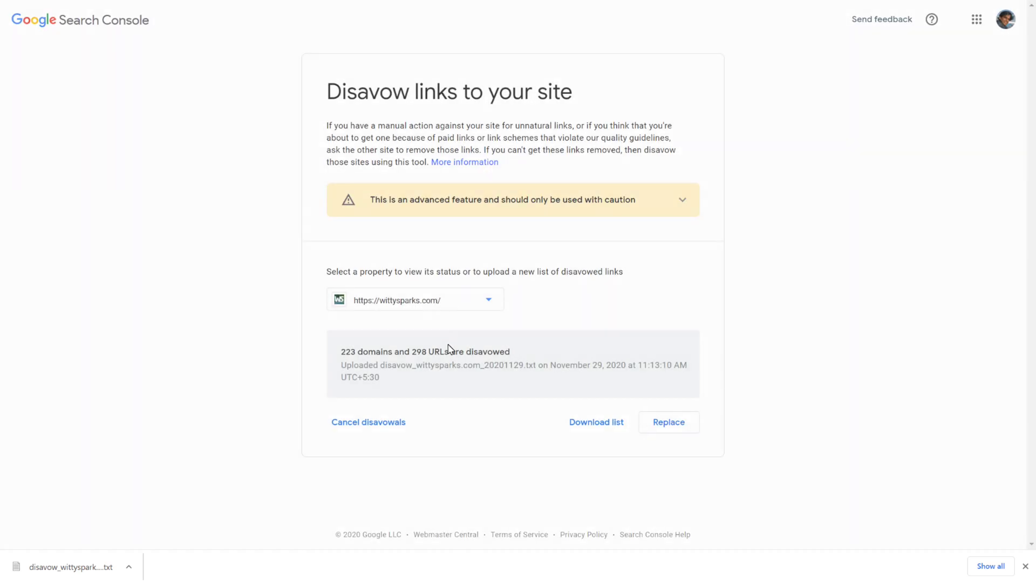
Step: Replace wittysparks.com's Google disavow list with the exported TXT file, then return to Semrush
click(658, 424)
click(595, 311)
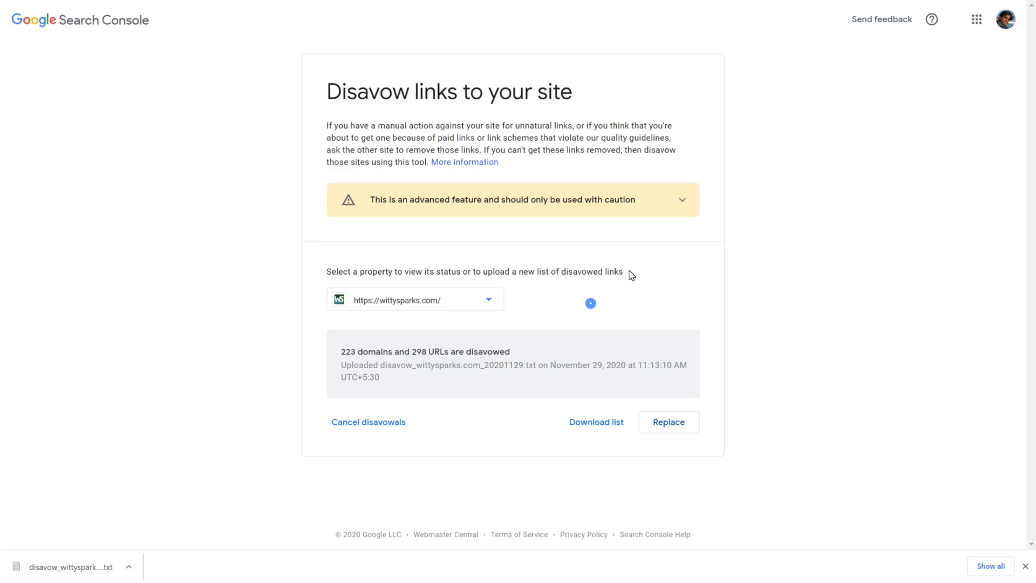
key(Escape)
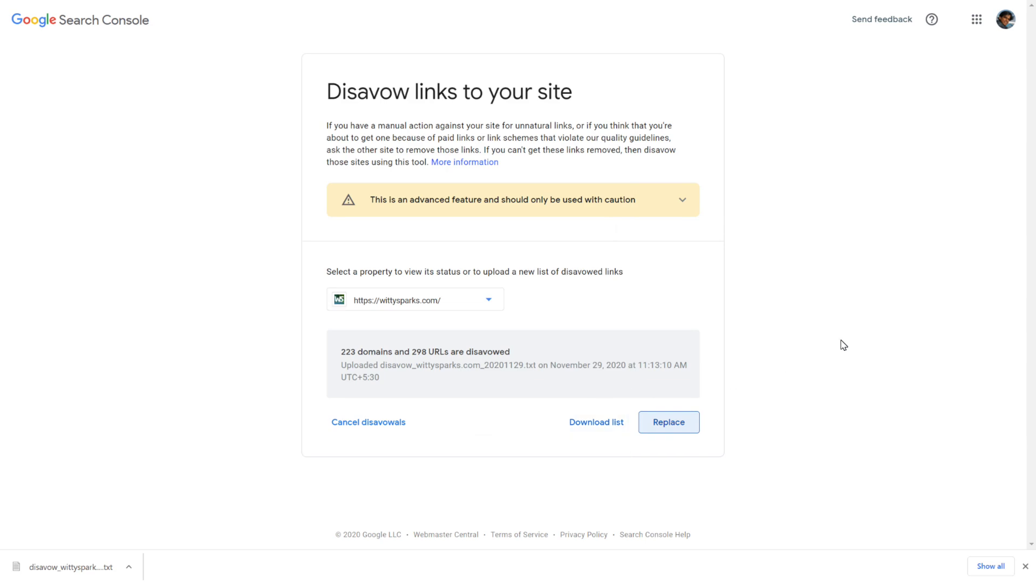
click(843, 342)
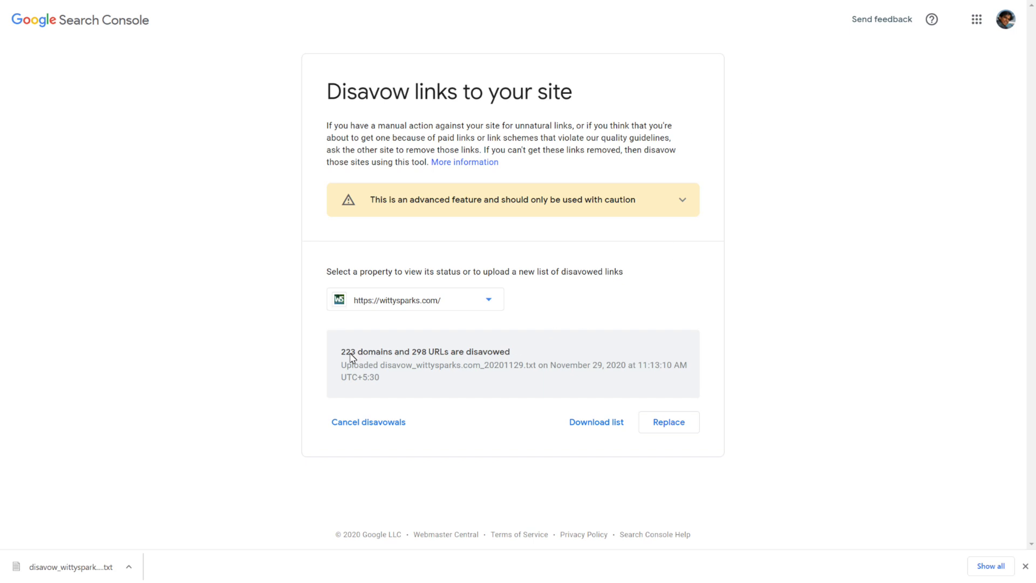
key(ctrl+Tab)
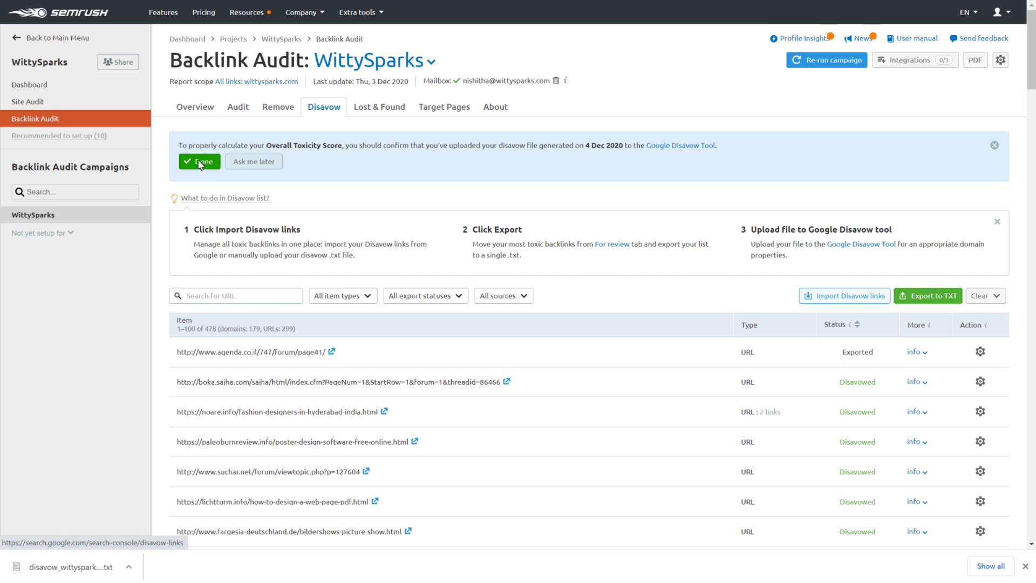
Step: Mark the disavow upload as done and review the Medium toxicity summary on the WittySparks overview
click(208, 108)
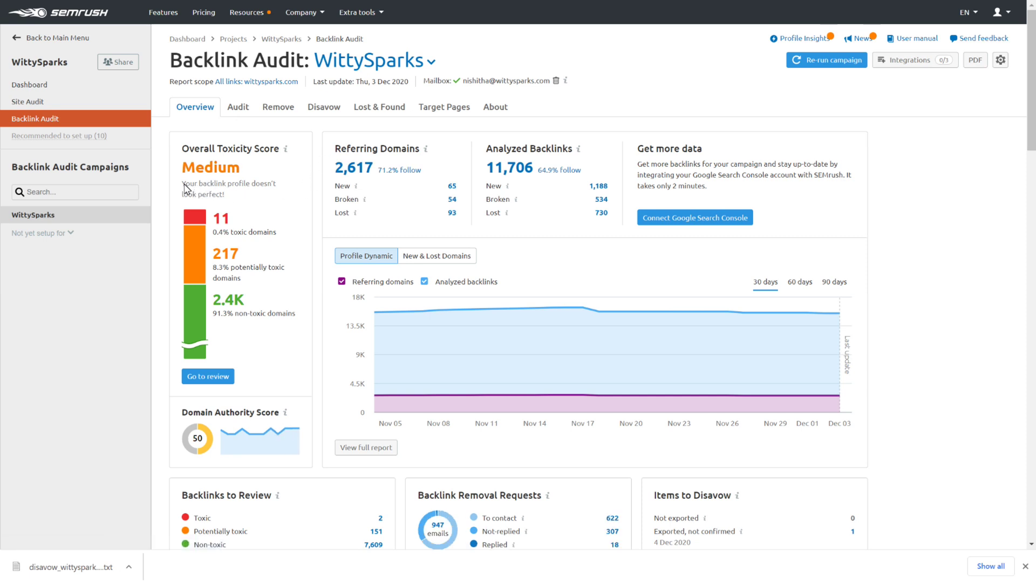
drag(182, 186, 224, 194)
click(238, 194)
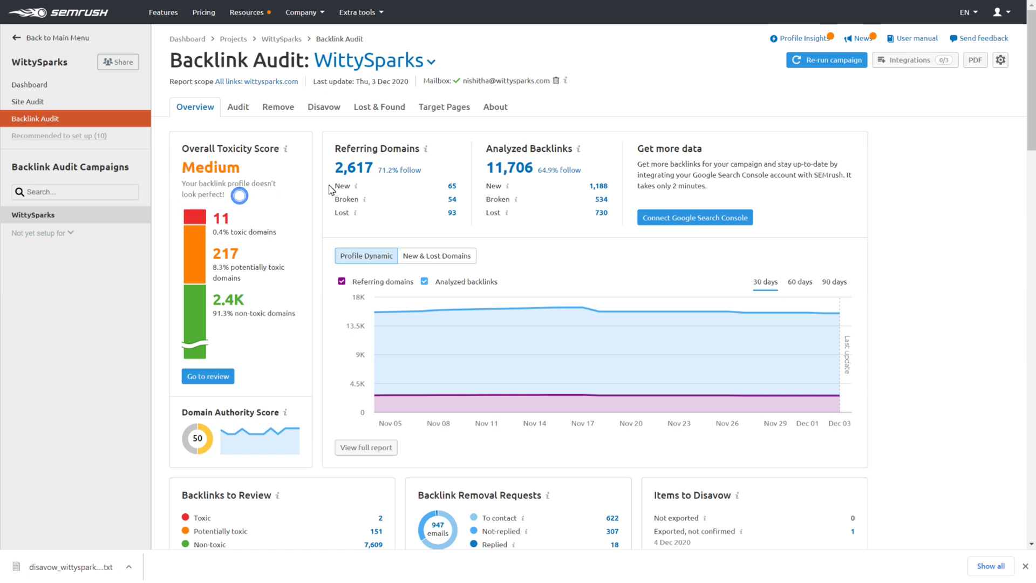